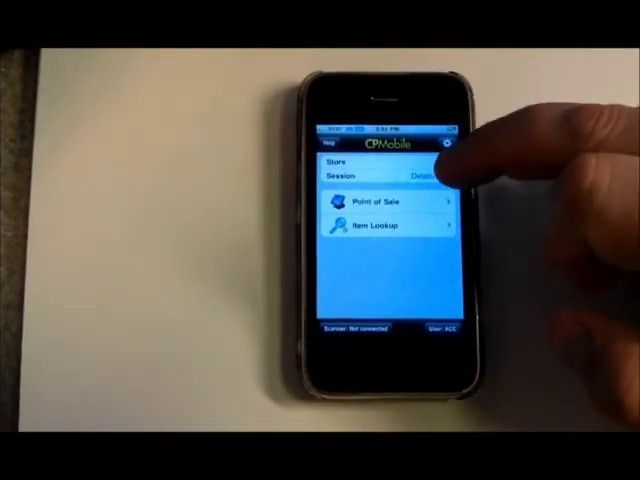
{"action": "left_click", "coordinate": [430, 178]}
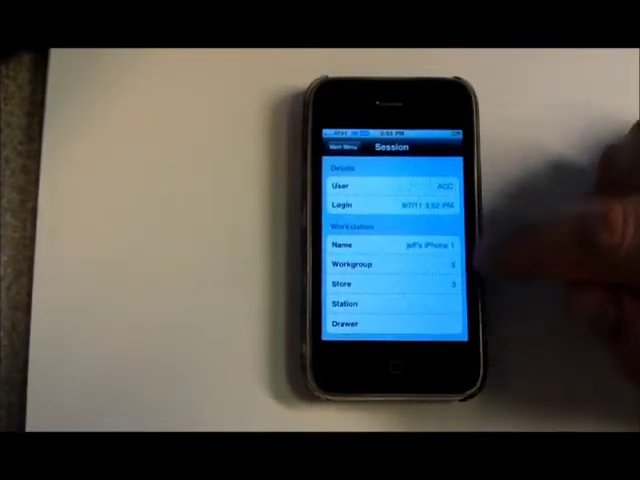
{"action": "scroll", "coordinate": [430, 280], "scroll_direction": "down", "scroll_amount": 2}
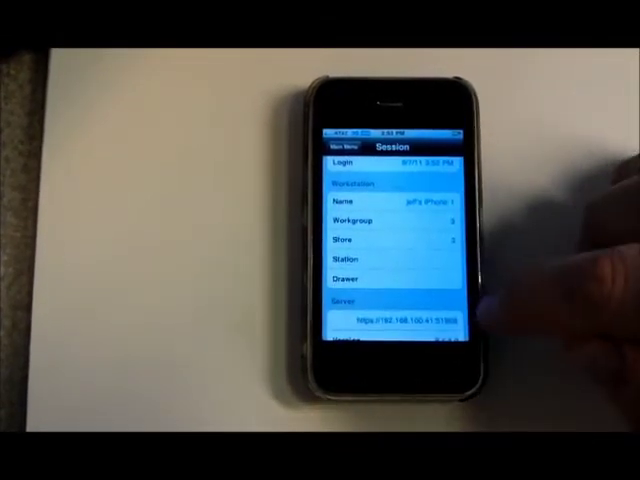
{"action": "scroll", "coordinate": [440, 300], "scroll_direction": "down", "scroll_amount": 1}
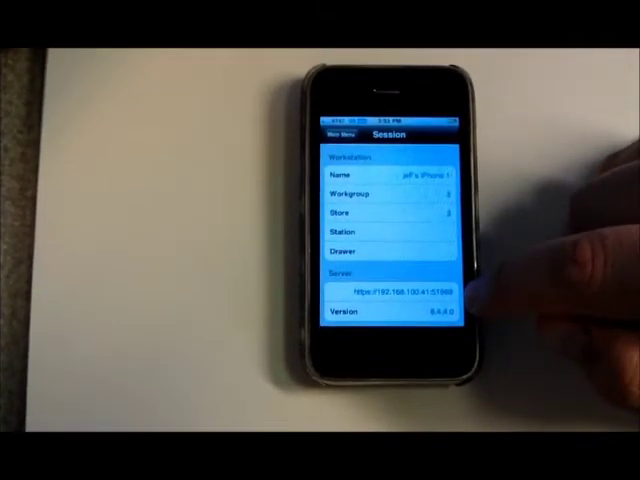
{"action": "scroll", "coordinate": [440, 250], "scroll_direction": "down", "scroll_amount": 1}
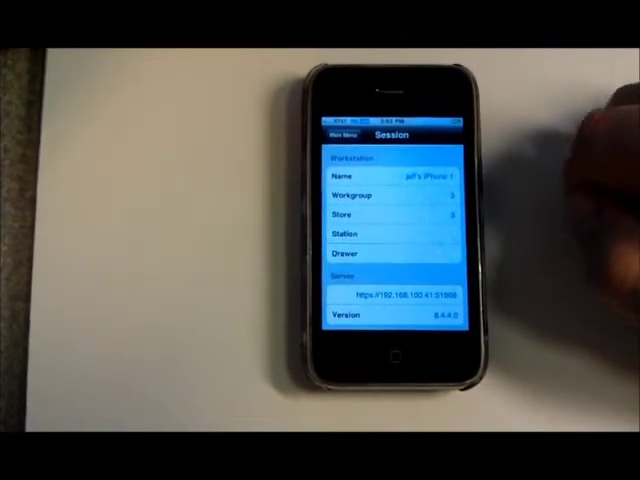
{"action": "left_click", "coordinate": [338, 129]}
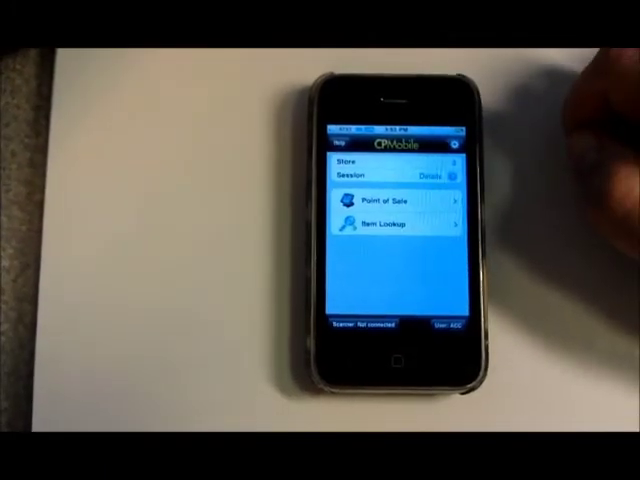
Open Item Lookup in CP Mobile and search for items matching "bride".
{"action": "left_click", "coordinate": [410, 222]}
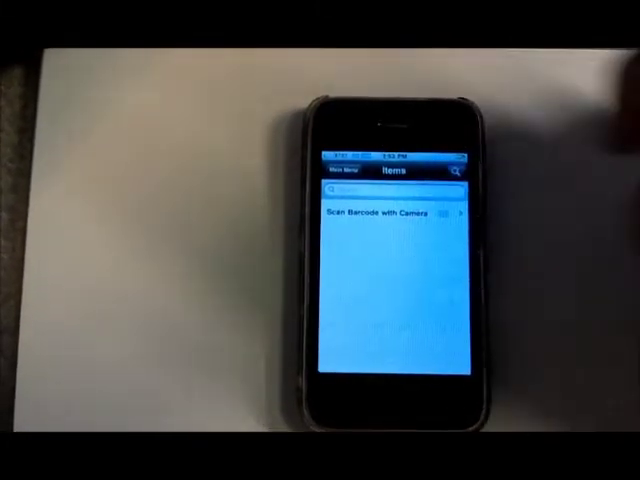
{"action": "left_click", "coordinate": [390, 186]}
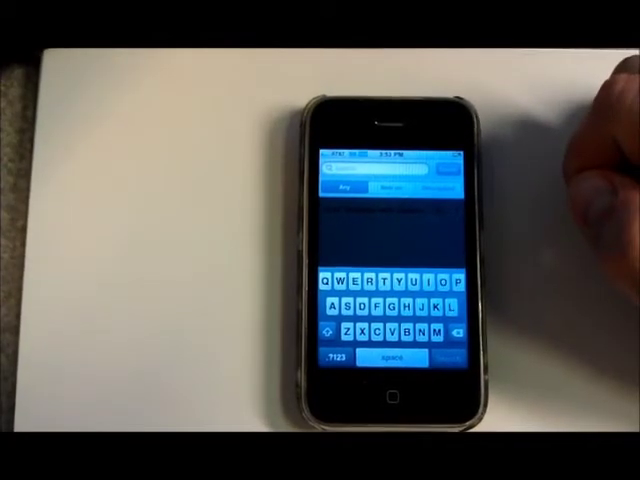
{"action": "type", "text": "h"}
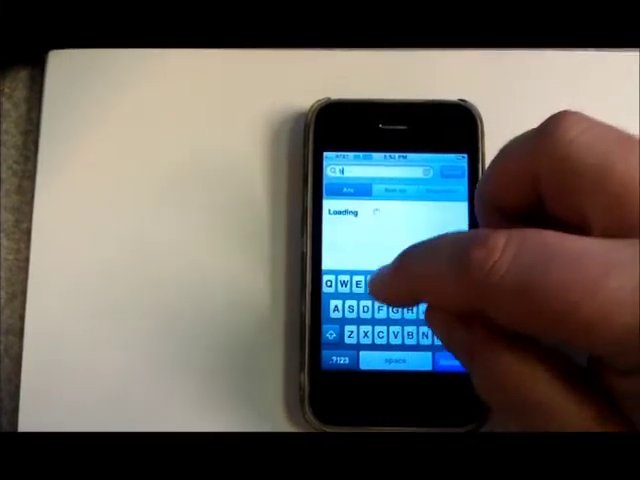
{"action": "type", "text": "d"}
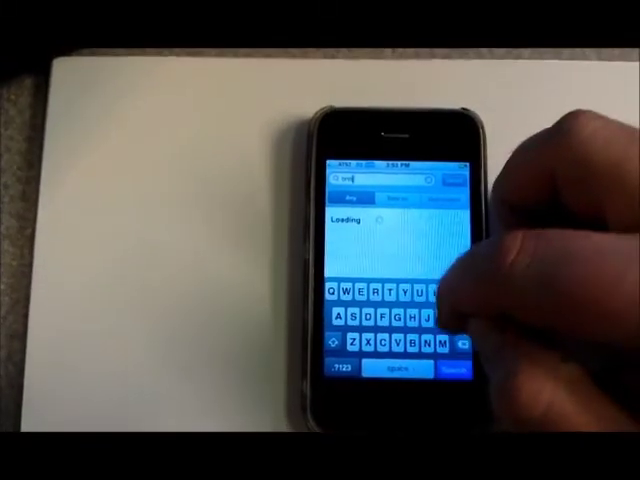
{"action": "type", "text": "e"}
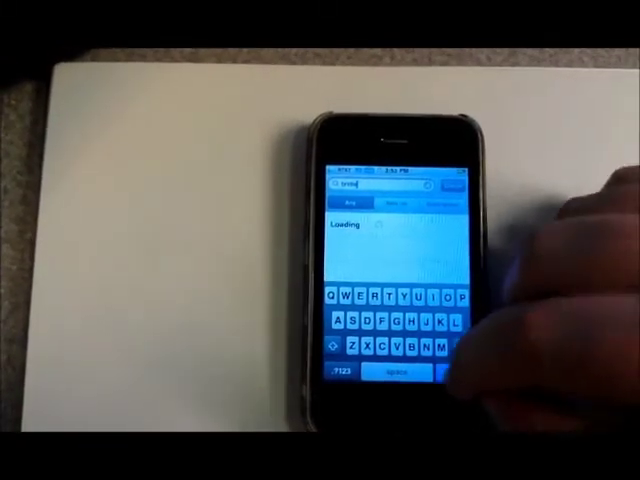
{"action": "key", "text": "Return"}
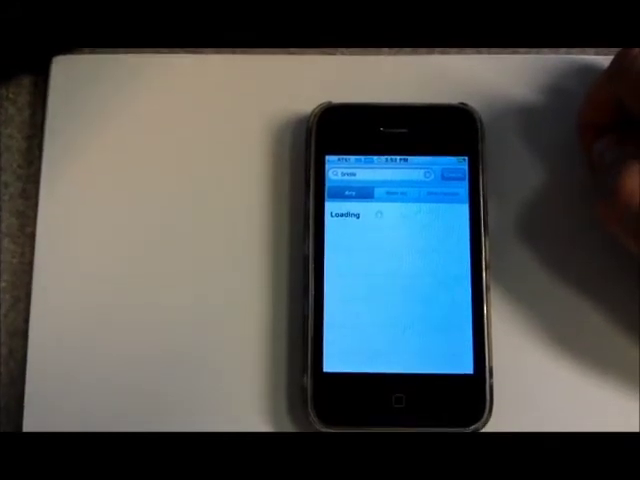